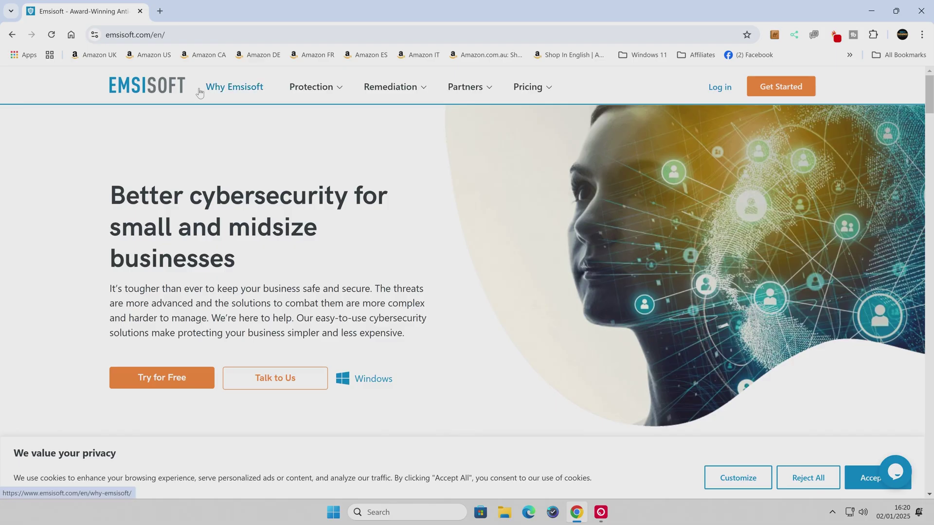
Open the Emsisoft Emergency Kit product page from the product links at the end of the Emsisoft homepage
{"action": "mouse_move", "coordinate": [292, 93]}
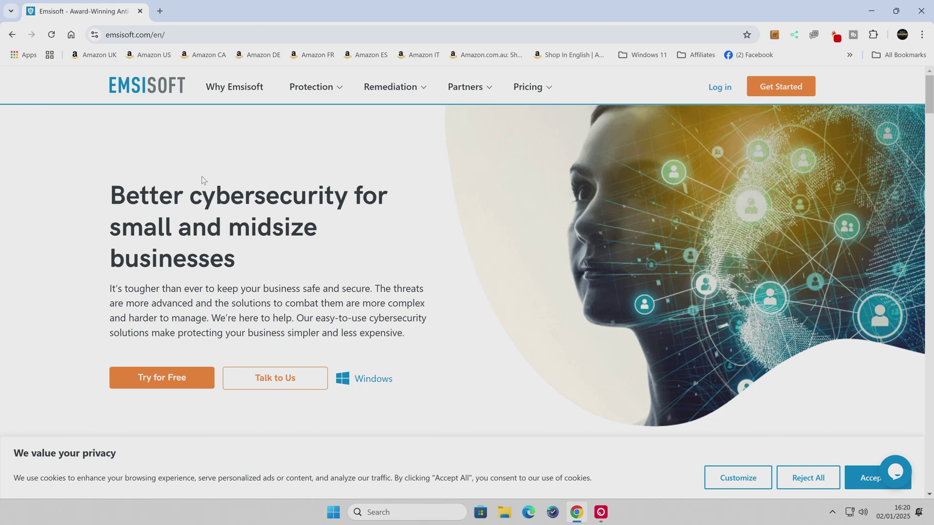
{"action": "scroll", "coordinate": [203, 180], "scroll_direction": "down", "scroll_amount": 20}
{"action": "scroll", "coordinate": [206, 177], "scroll_direction": "down", "scroll_amount": 20}
{"action": "scroll", "coordinate": [208, 182], "scroll_direction": "down", "scroll_amount": 15}
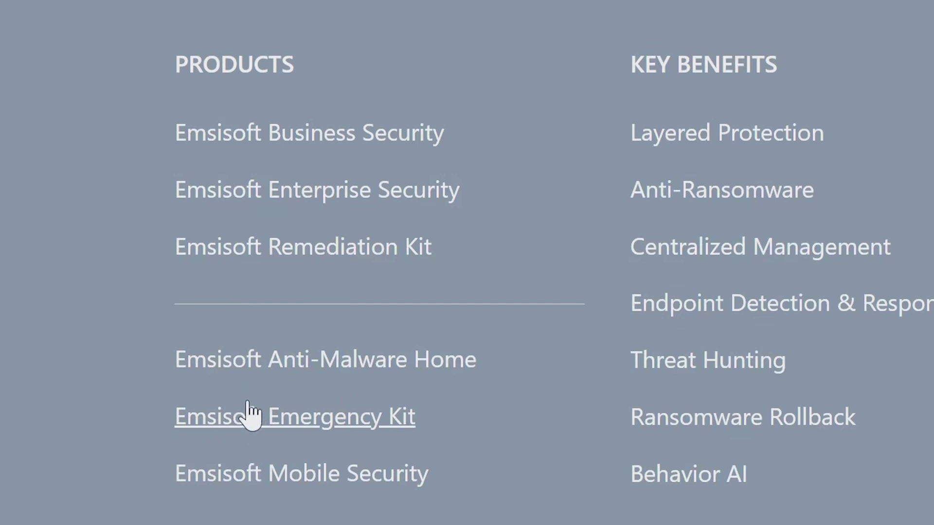
{"action": "left_click", "coordinate": [278, 428]}
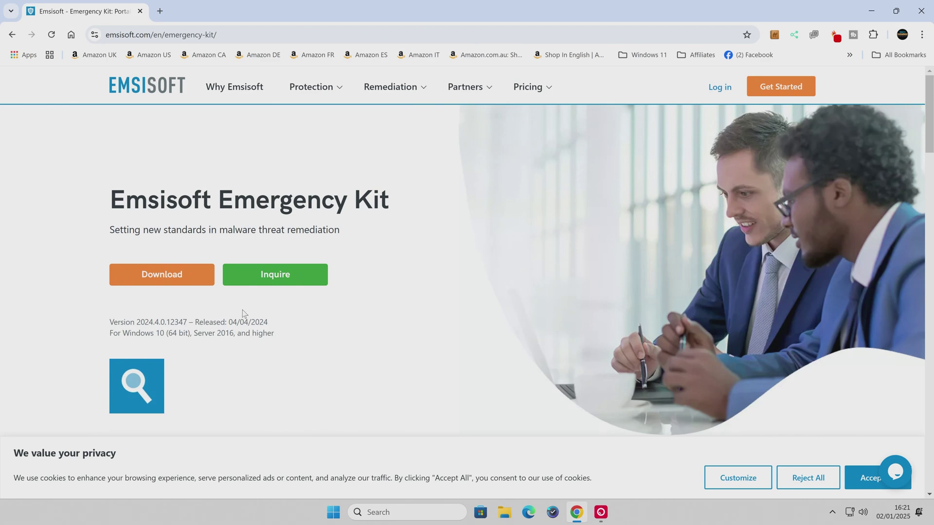
Download EmsisoftEmergencyKit.exe to the Desktop and exit the browser
{"action": "left_click", "coordinate": [144, 280]}
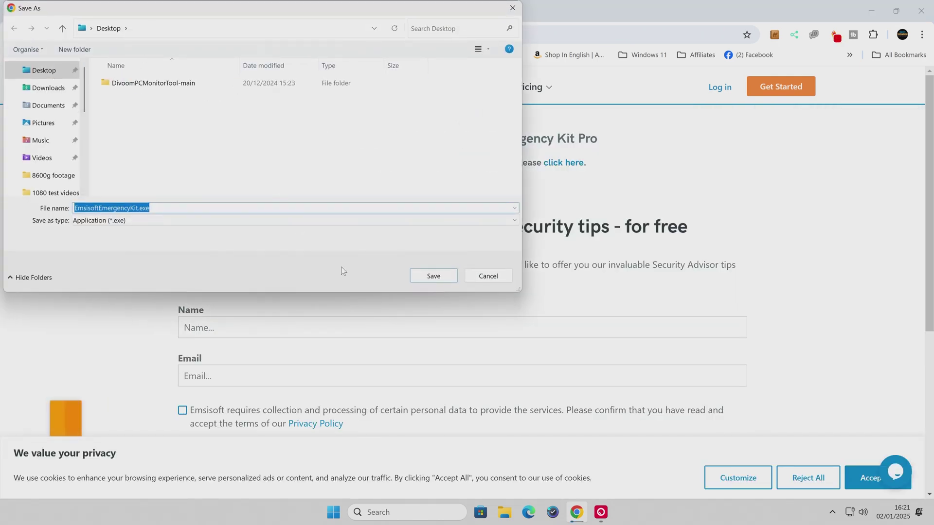
{"action": "left_click", "coordinate": [443, 275]}
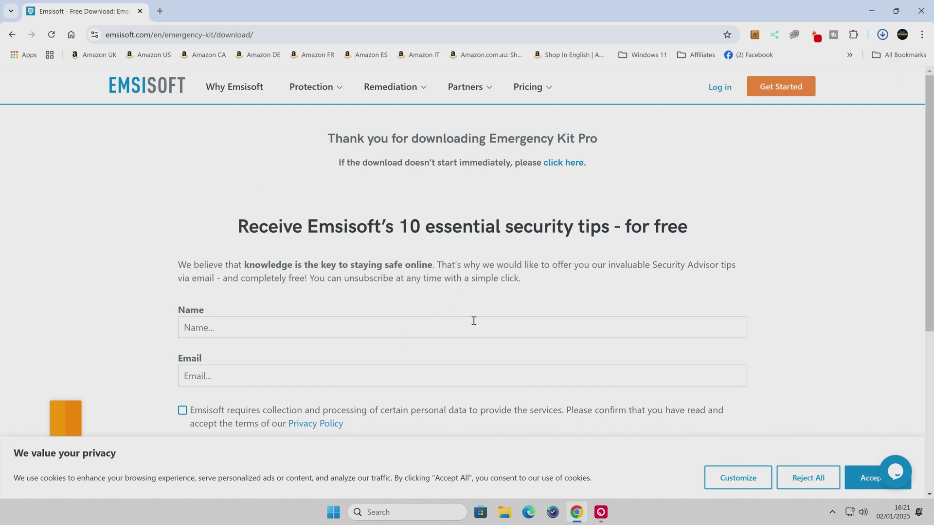
{"action": "left_click", "coordinate": [921, 10]}
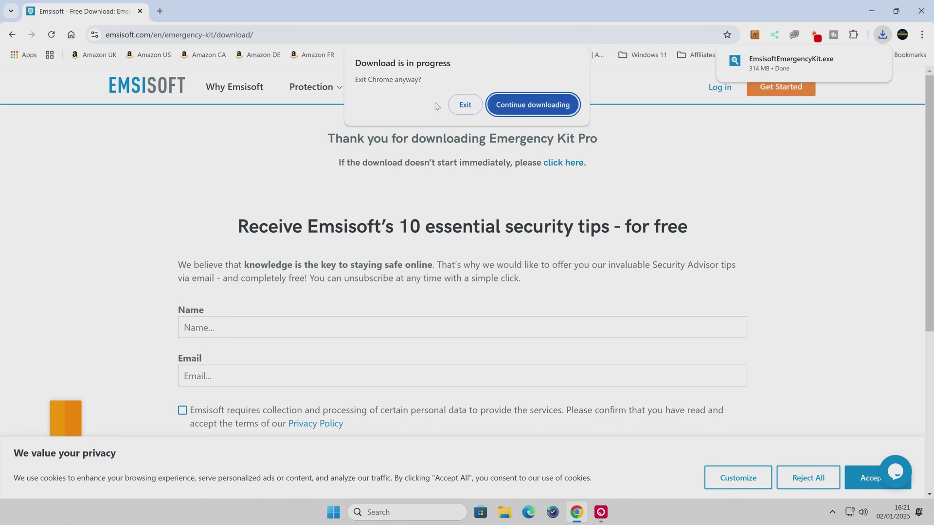
{"action": "left_click", "coordinate": [464, 105]}
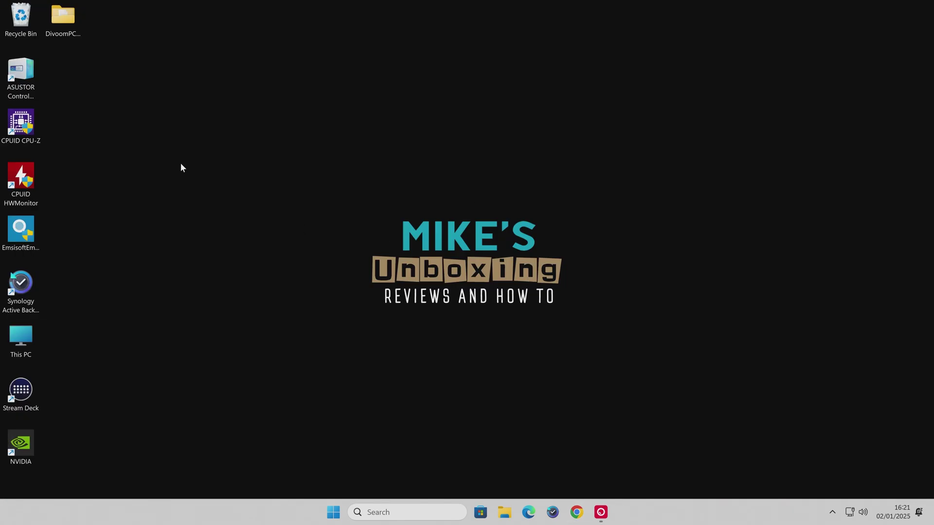
Install Emsisoft Emergency Kit to C:\EEK from the desktop installer and accept its end-user license agreement
{"action": "left_click", "coordinate": [18, 230]}
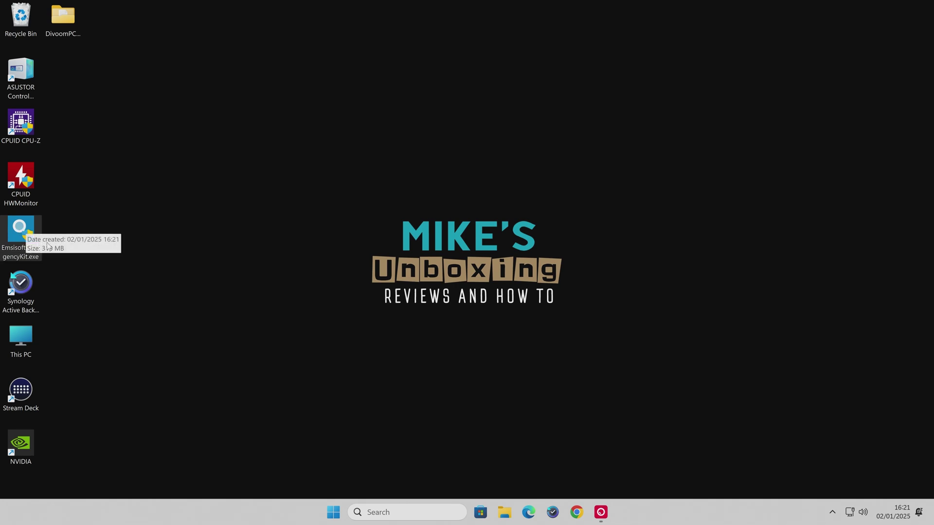
{"action": "double_click", "coordinate": [20, 234]}
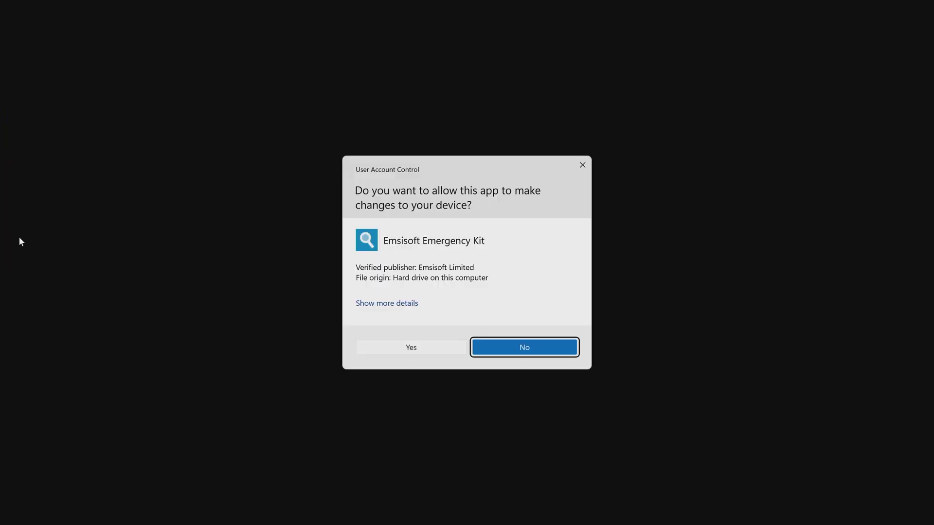
{"action": "left_click", "coordinate": [411, 349]}
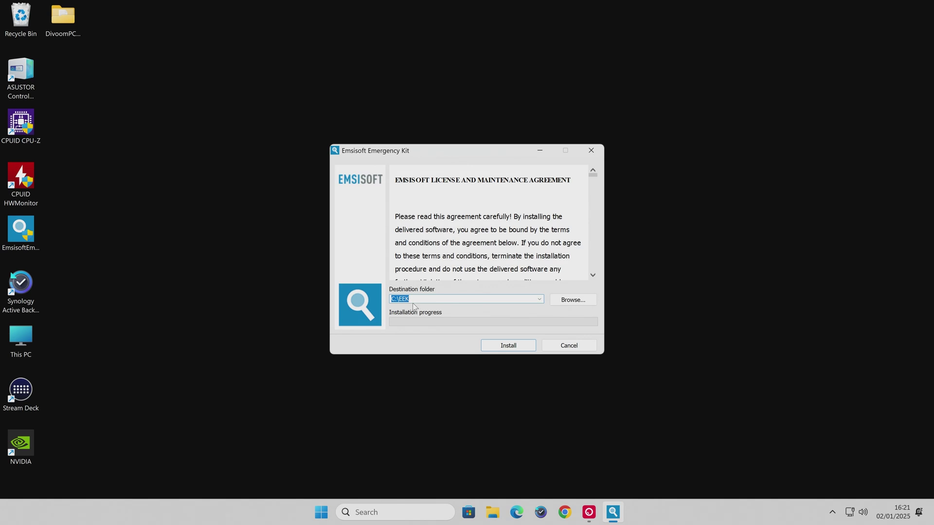
{"action": "left_click", "coordinate": [501, 348]}
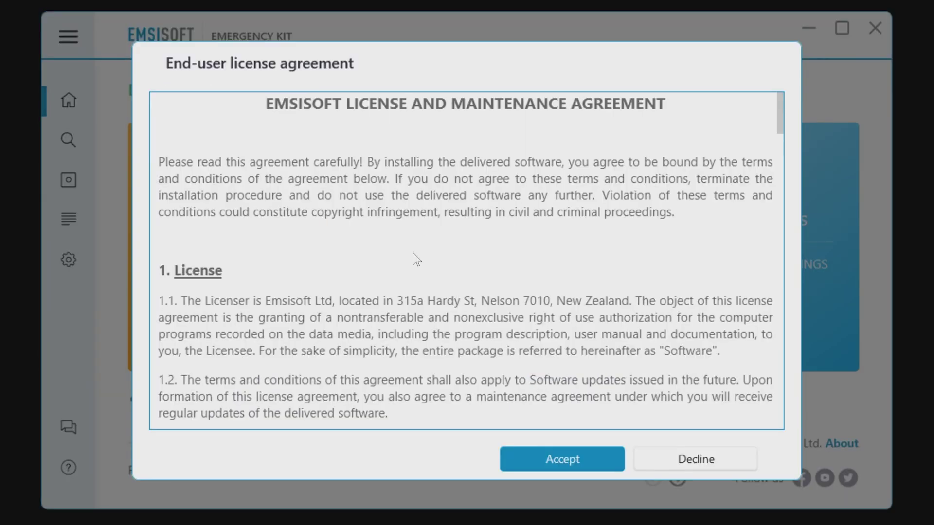
{"action": "scroll", "coordinate": [494, 244], "scroll_direction": "down", "scroll_amount": 10}
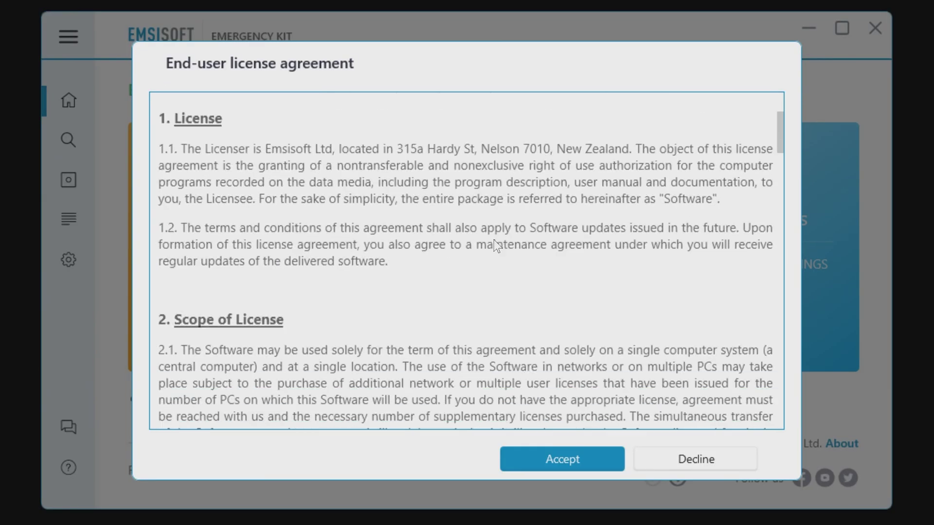
{"action": "left_click", "coordinate": [567, 467]}
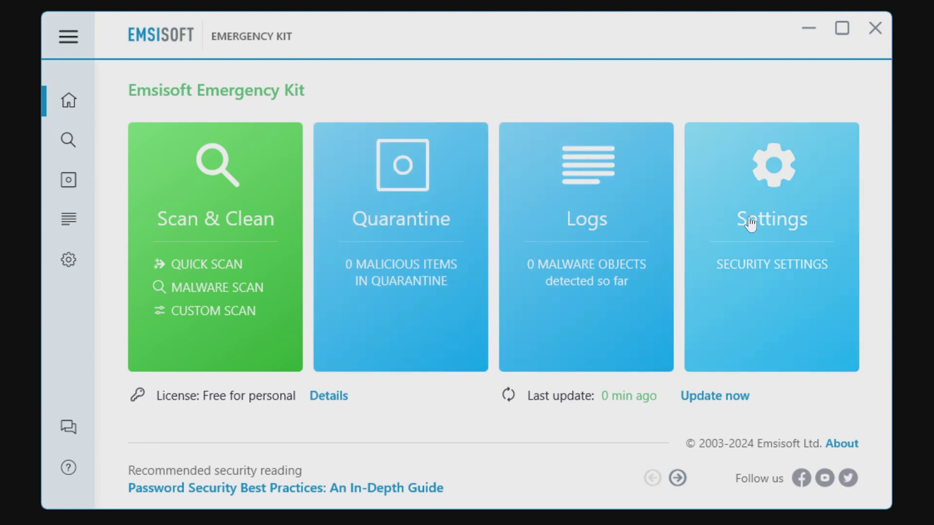
Review the Exclusions and Advanced sections of the Emergency Kit security settings
{"action": "left_click", "coordinate": [777, 180]}
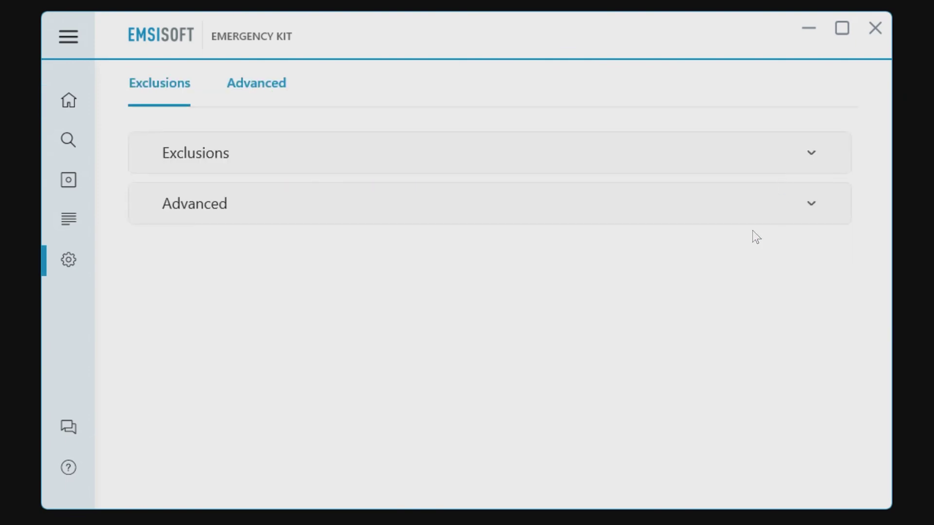
{"action": "left_click", "coordinate": [812, 154]}
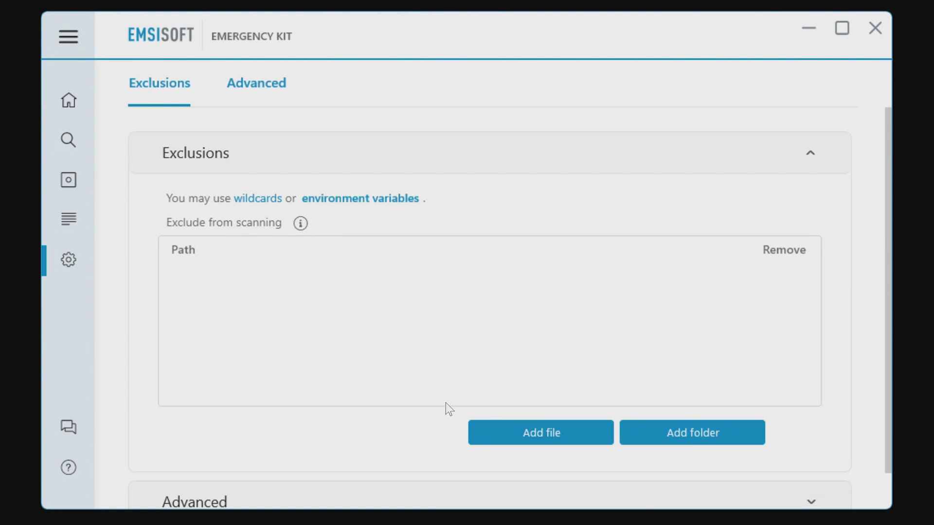
{"action": "scroll", "coordinate": [315, 341], "scroll_direction": "down", "scroll_amount": 1}
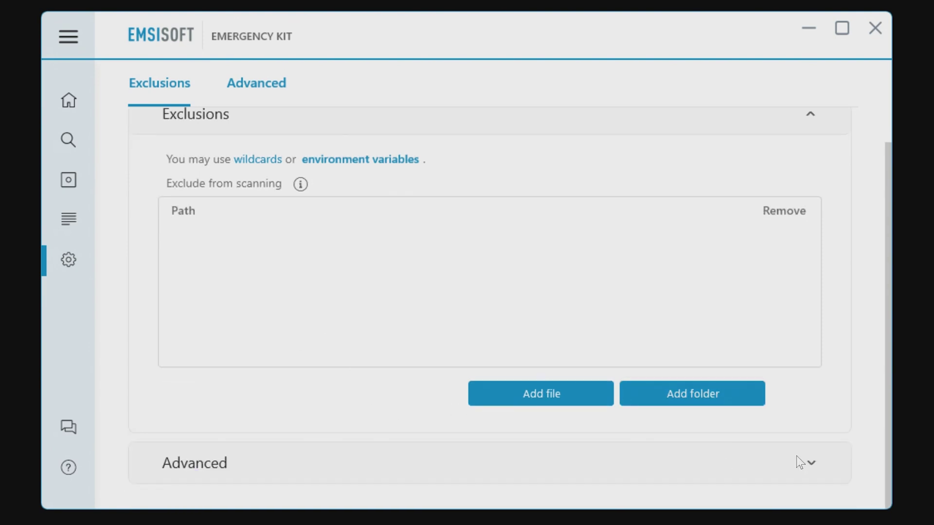
{"action": "left_click", "coordinate": [809, 466]}
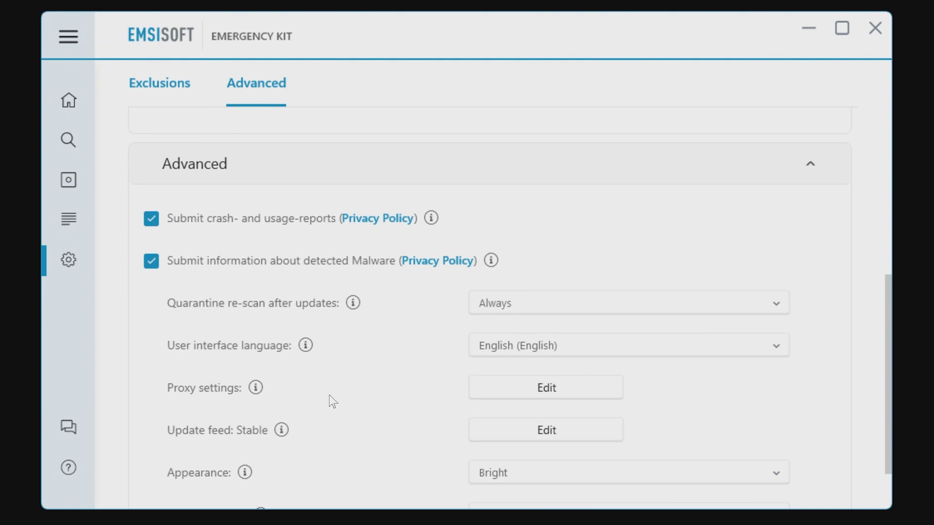
{"action": "scroll", "coordinate": [311, 428], "scroll_direction": "down", "scroll_amount": 2}
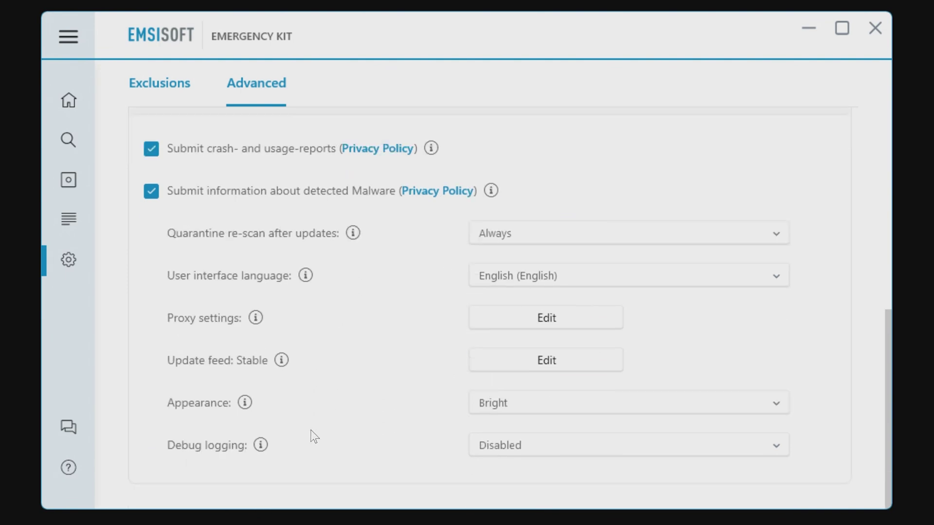
Try the Dark appearance and switch back to Bright
{"action": "left_click", "coordinate": [524, 408]}
{"action": "left_click", "coordinate": [518, 444]}
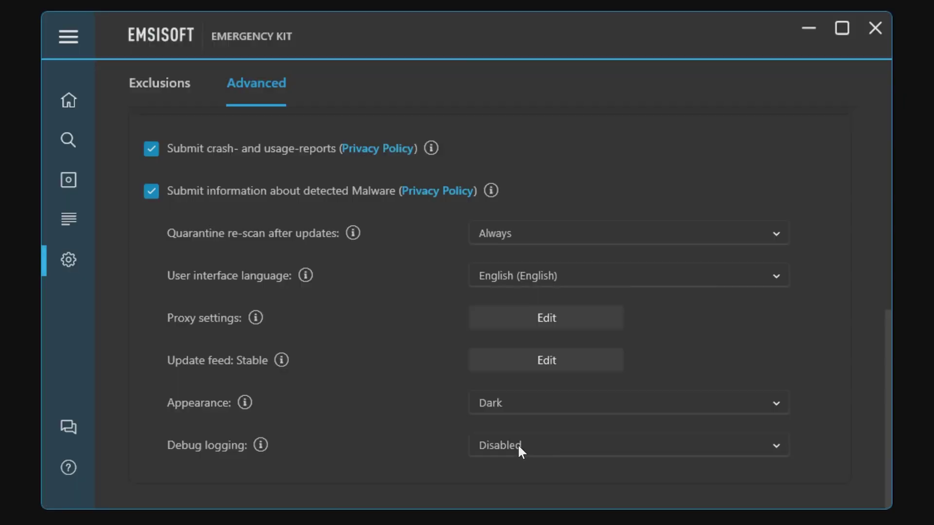
{"action": "left_click", "coordinate": [522, 402]}
{"action": "left_click", "coordinate": [510, 432]}
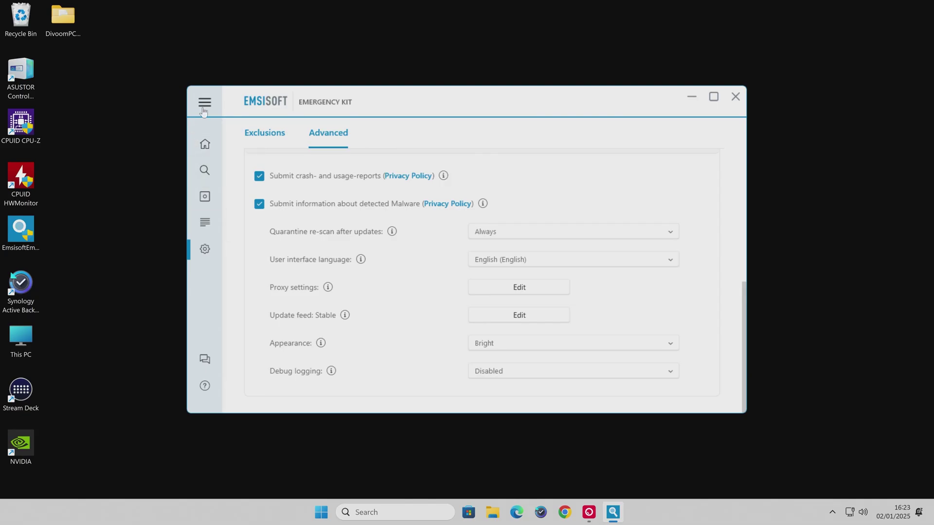
Expand the navigation labels and look through the Scan, Quarantine, Logs and Settings pages, returning to Overview
{"action": "left_click", "coordinate": [205, 103]}
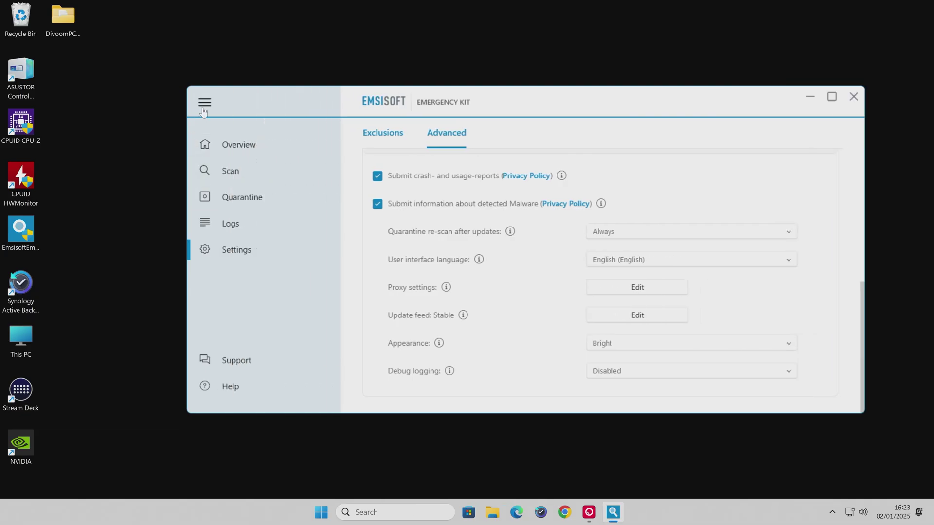
{"action": "left_click", "coordinate": [243, 151]}
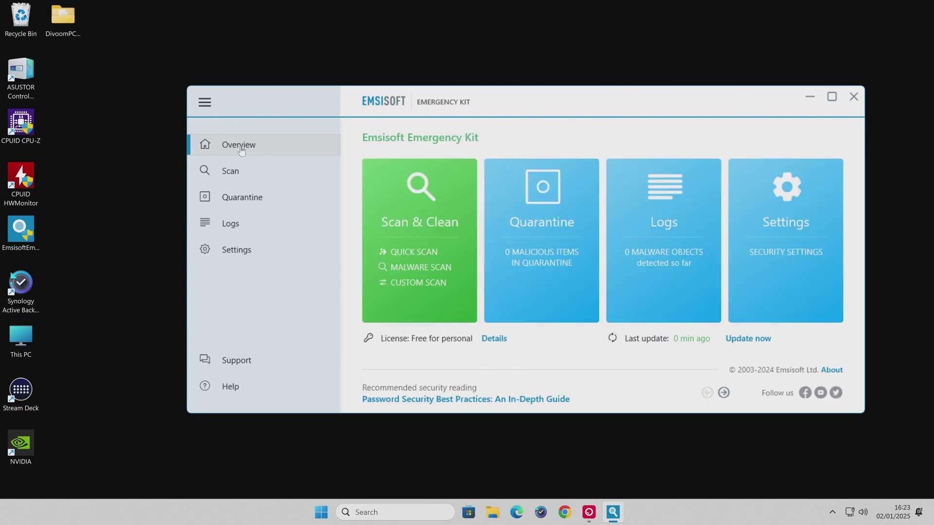
{"action": "left_click", "coordinate": [250, 182]}
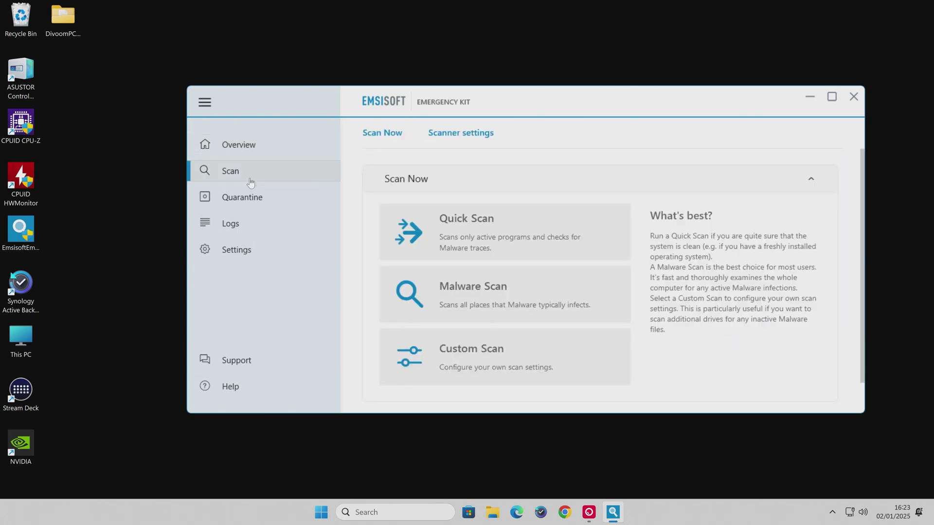
{"action": "left_click", "coordinate": [246, 201]}
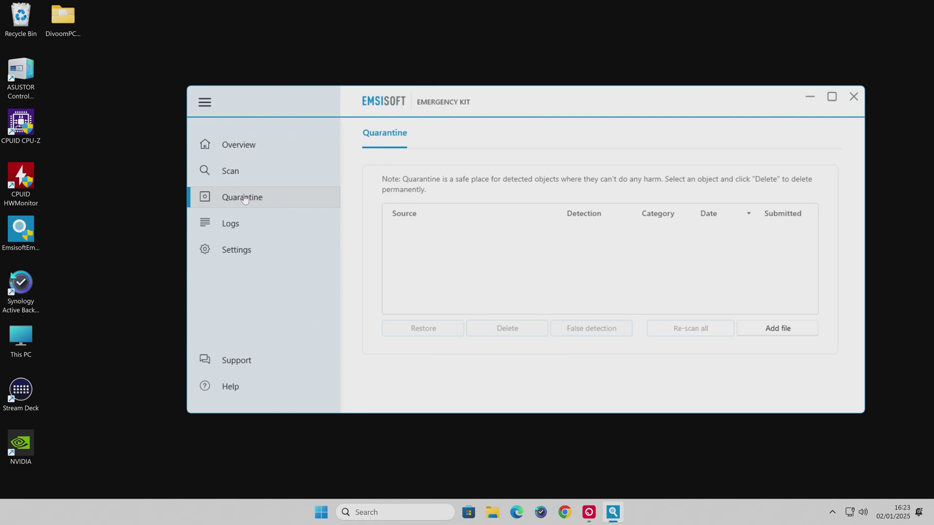
{"action": "left_click", "coordinate": [232, 230]}
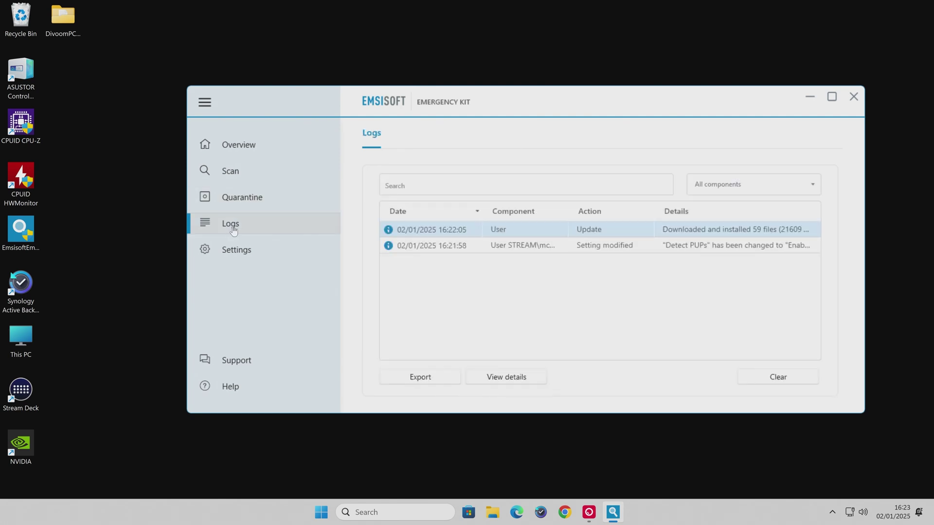
{"action": "left_click", "coordinate": [239, 250]}
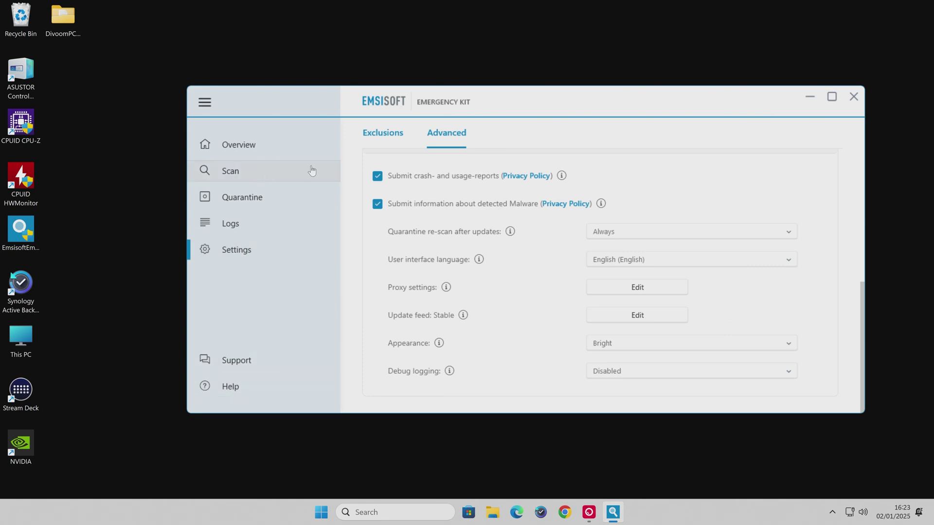
{"action": "left_click", "coordinate": [232, 146]}
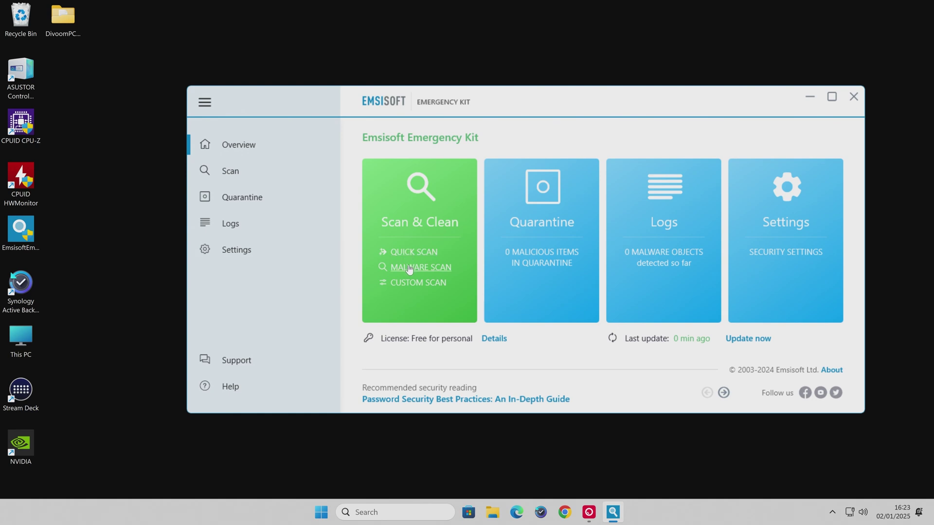
Review the Custom Scan options, including scanning in email data files, and the scanner settings, then return to the scan type choices
{"action": "left_click", "coordinate": [417, 284]}
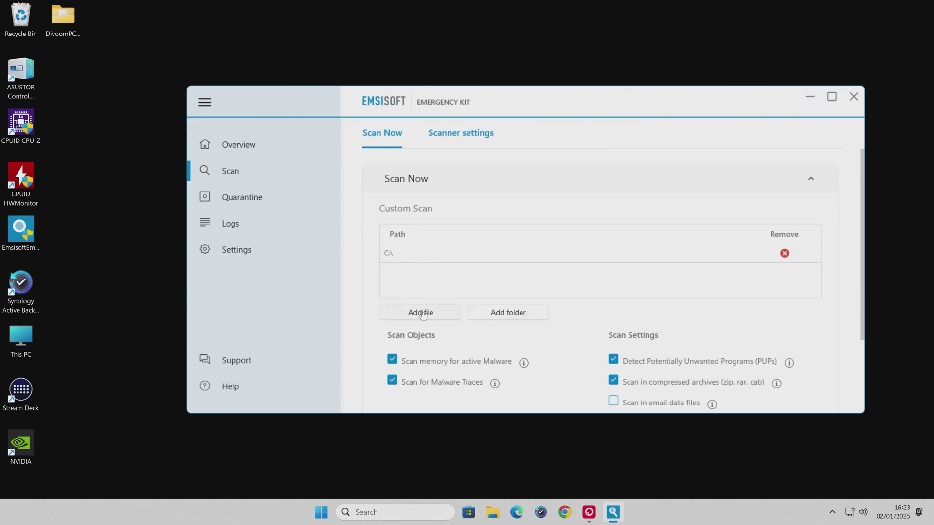
{"action": "scroll", "coordinate": [489, 319], "scroll_direction": "down", "scroll_amount": 3}
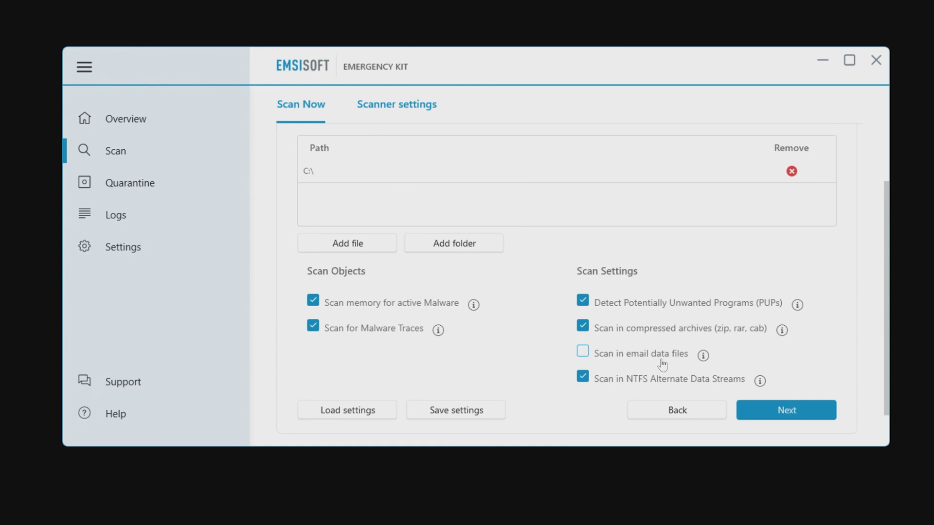
{"action": "left_click", "coordinate": [583, 358]}
{"action": "left_click", "coordinate": [583, 358]}
{"action": "left_click", "coordinate": [389, 104]}
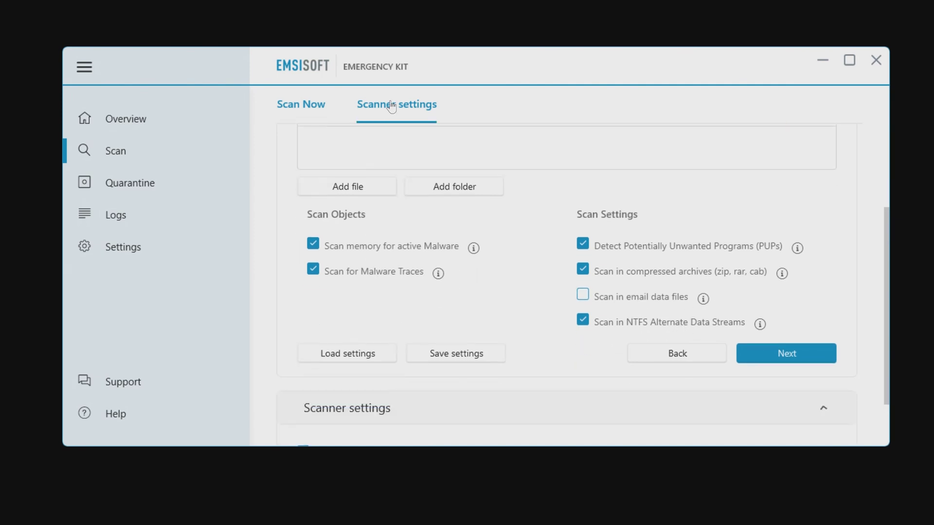
{"action": "left_click", "coordinate": [296, 103]}
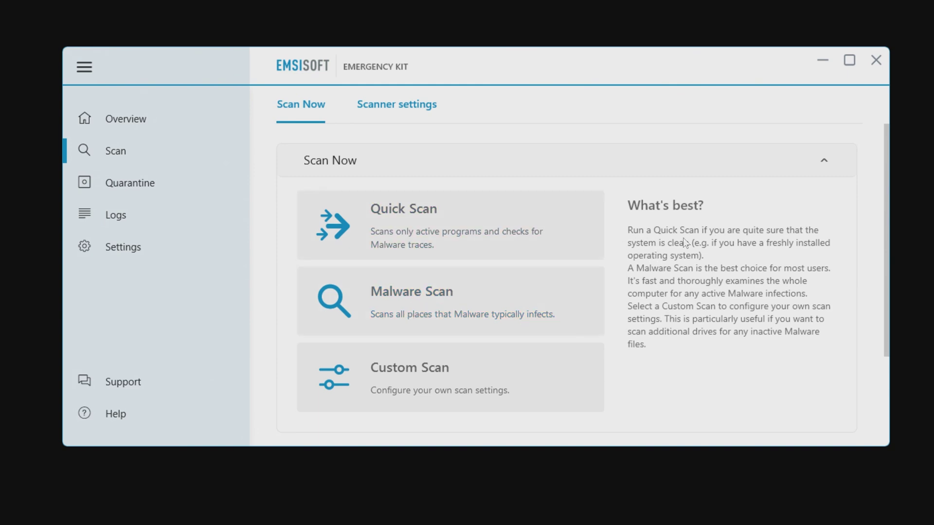
Run a Malware Scan, then decline the offered protection install and close Emergency Kit
{"action": "left_click", "coordinate": [425, 300]}
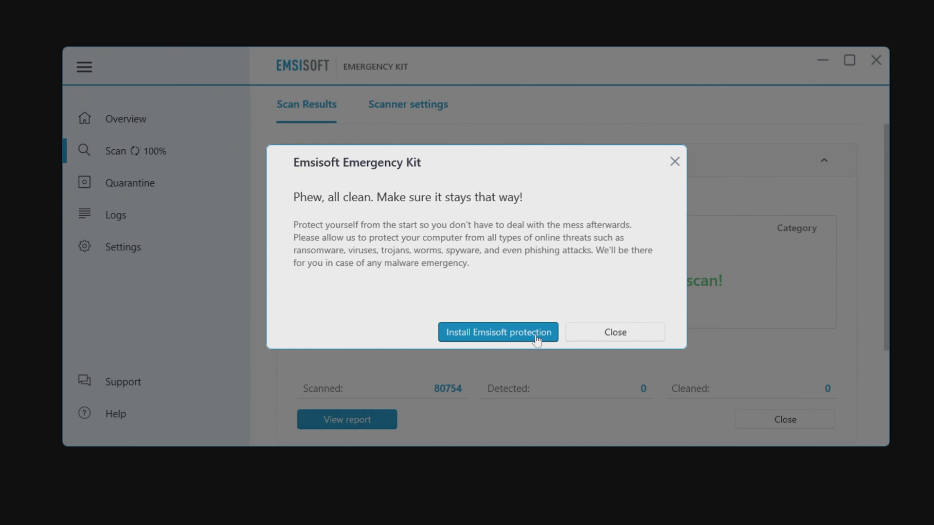
{"action": "left_click", "coordinate": [611, 334]}
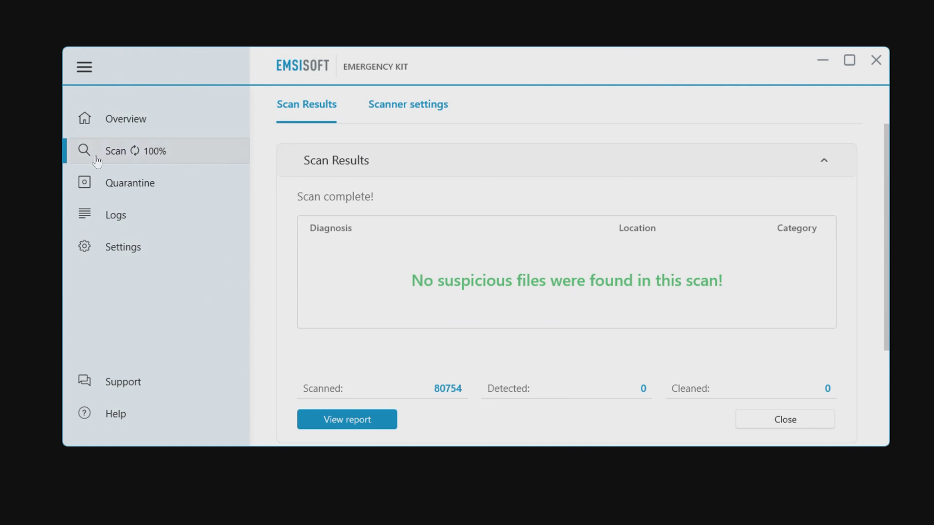
{"action": "left_click", "coordinate": [876, 60]}
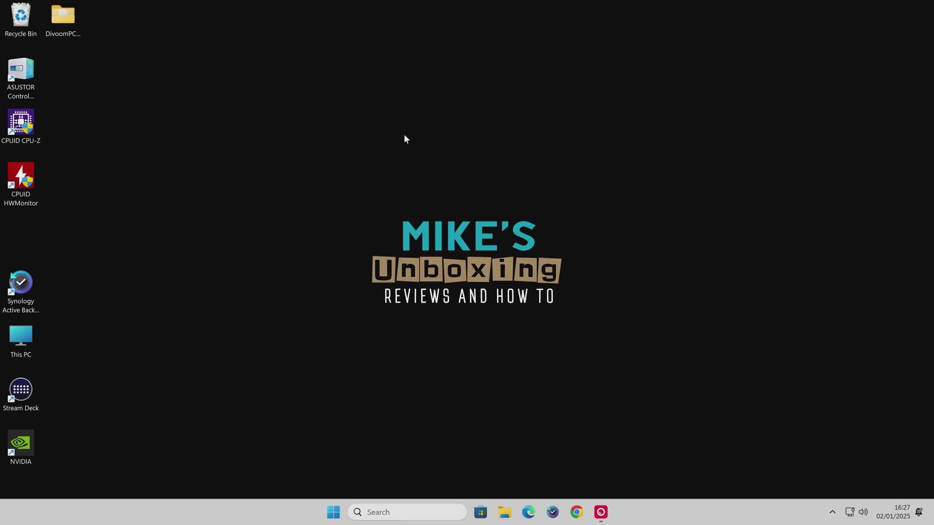
Create a desktop shortcut to Start Scanner.exe from the EEK folder on drive C:, and close File Explorer
{"action": "left_click", "coordinate": [507, 520]}
{"action": "double_click", "coordinate": [323, 180]}
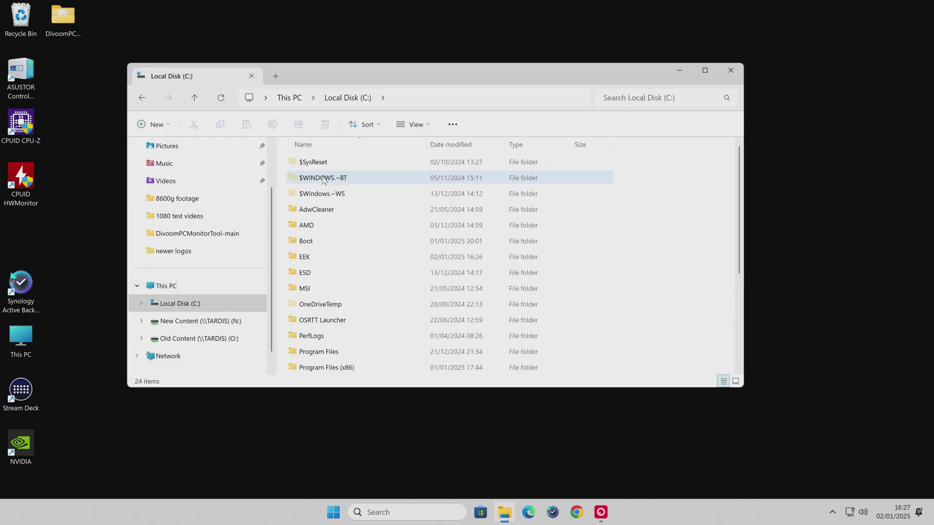
{"action": "double_click", "coordinate": [302, 260]}
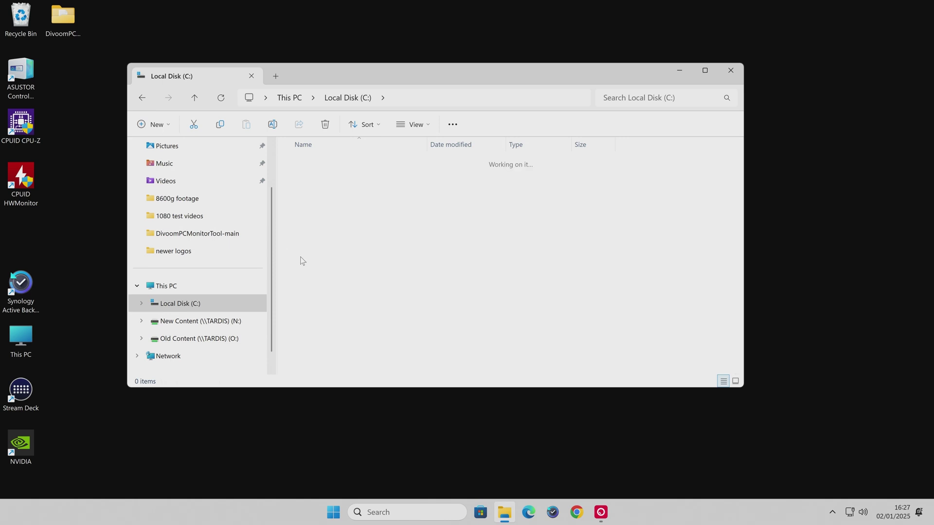
{"action": "right_click", "coordinate": [297, 290]}
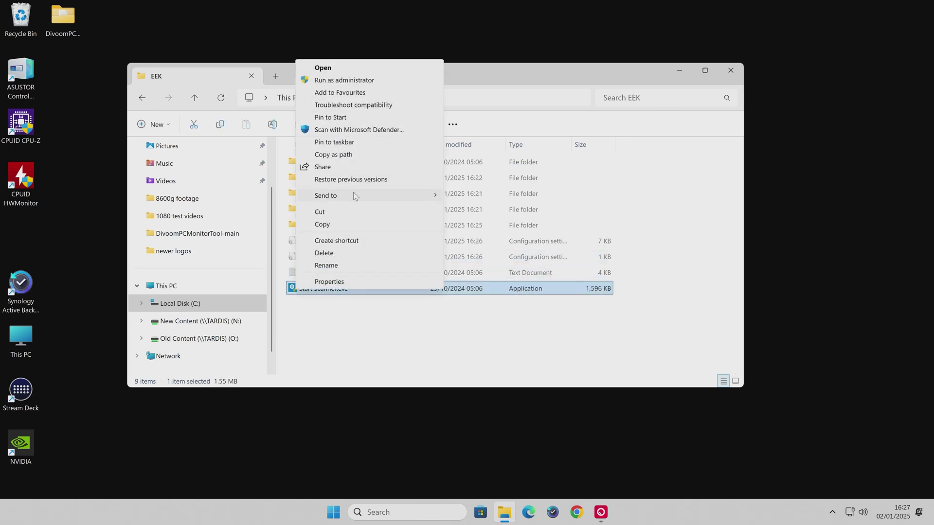
{"action": "mouse_move", "coordinate": [349, 200]}
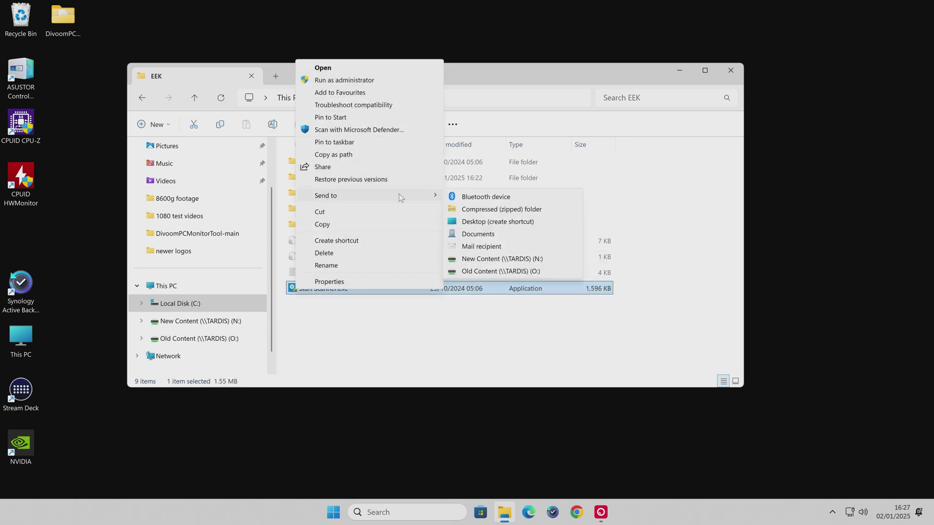
{"action": "left_click", "coordinate": [480, 222]}
{"action": "left_click", "coordinate": [734, 74]}
Launch Emsisoft Emergency Kit from the new desktop shortcut, allow it to make changes, and move its window nearer the desktop's centre
{"action": "double_click", "coordinate": [18, 228]}
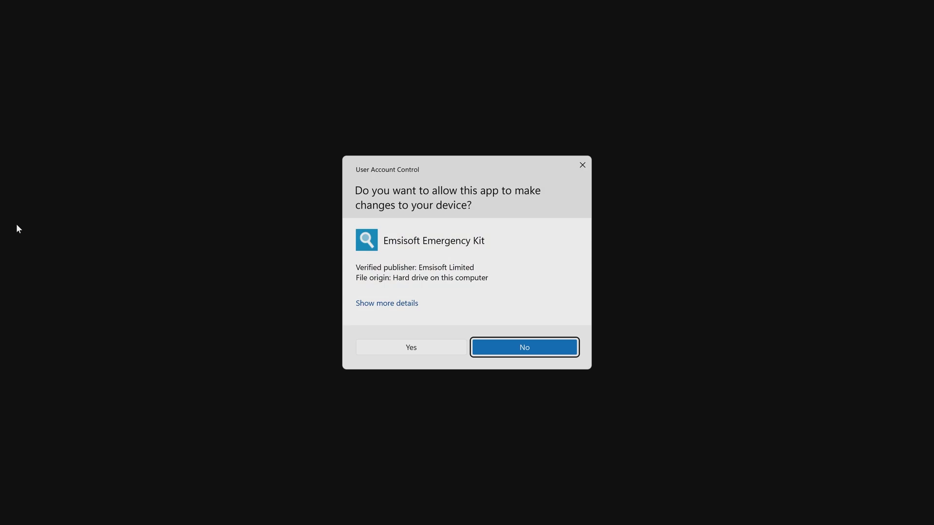
{"action": "left_click", "coordinate": [383, 347]}
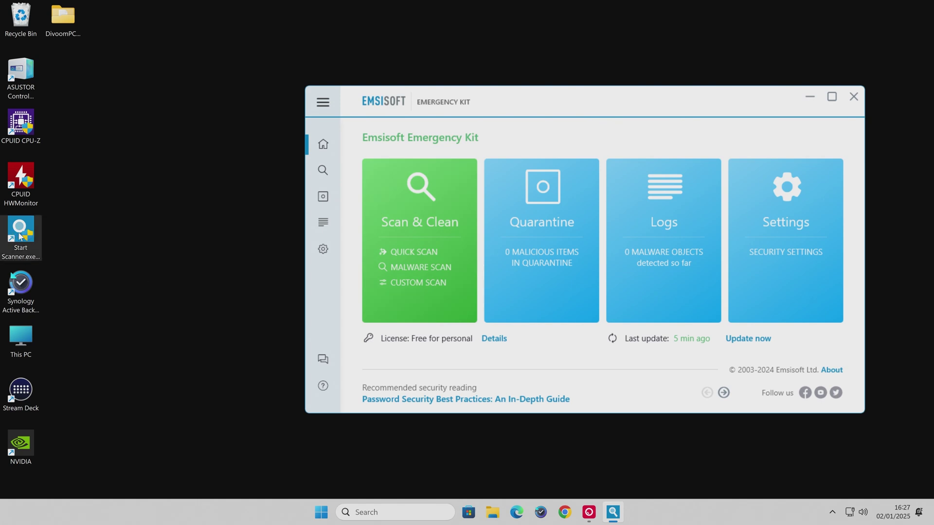
{"action": "left_click_drag", "start_coordinate": [505, 103], "coordinate": [444, 100]}
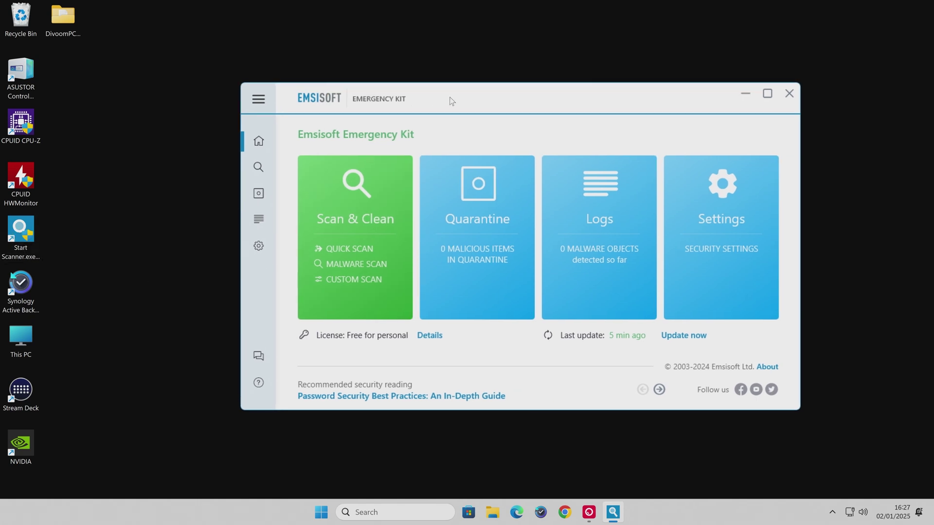